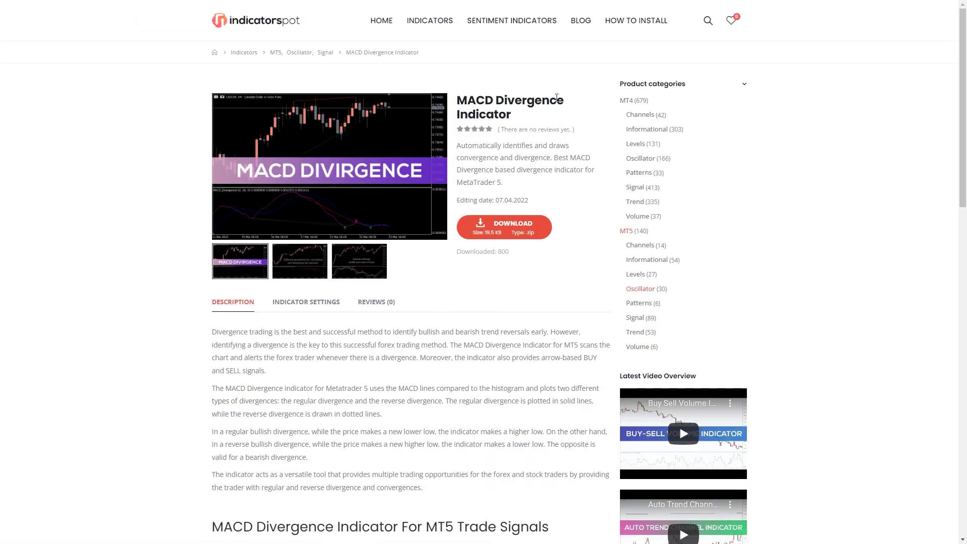
# - Download macd_divergence.zip from the MACD Divergence Indicator page on indicatorspot.com
pyautogui.click(509, 229)
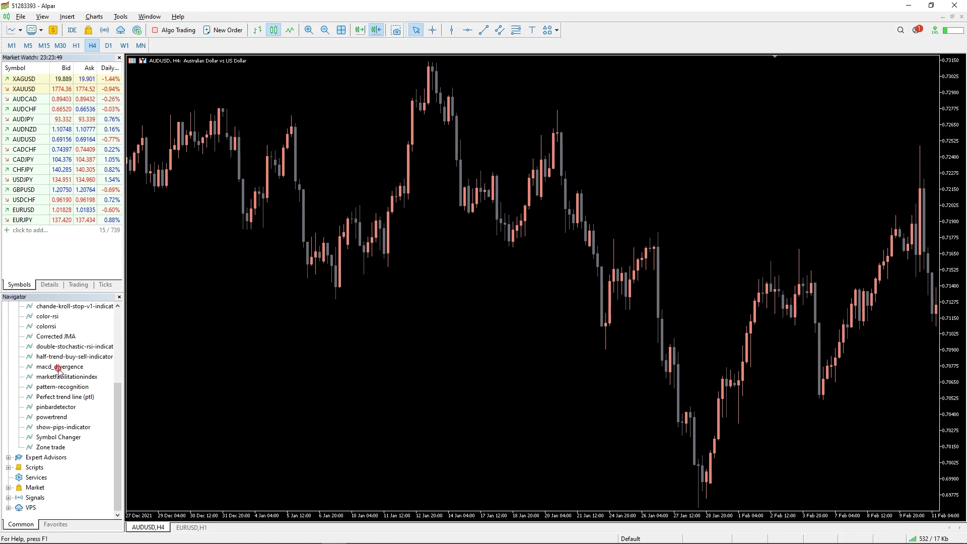
# - Drag macd_divergence onto the AUDUSD H4 chart and accept its default (12, 26, 9) settings
pyautogui.click(58, 368)
pyautogui.moveTo(433, 338); pyautogui.dragTo(436, 336)
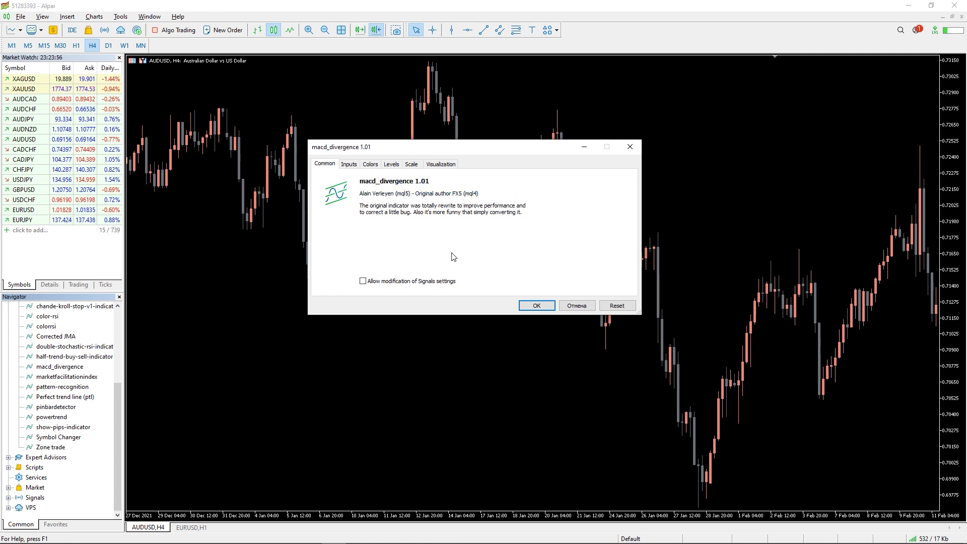
pyautogui.click(536, 305)
pyautogui.scroll(5, 398, 284)
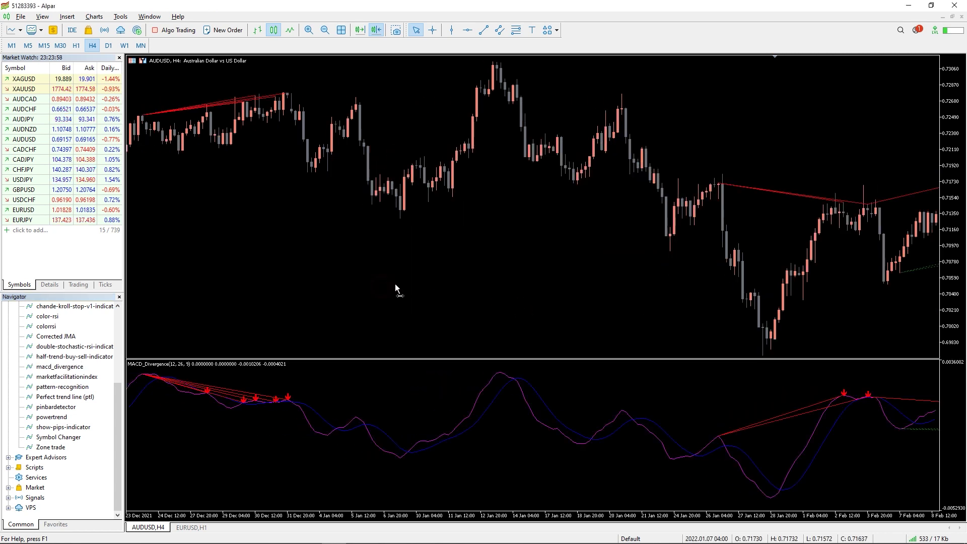
pyautogui.scroll(10, 404, 278)
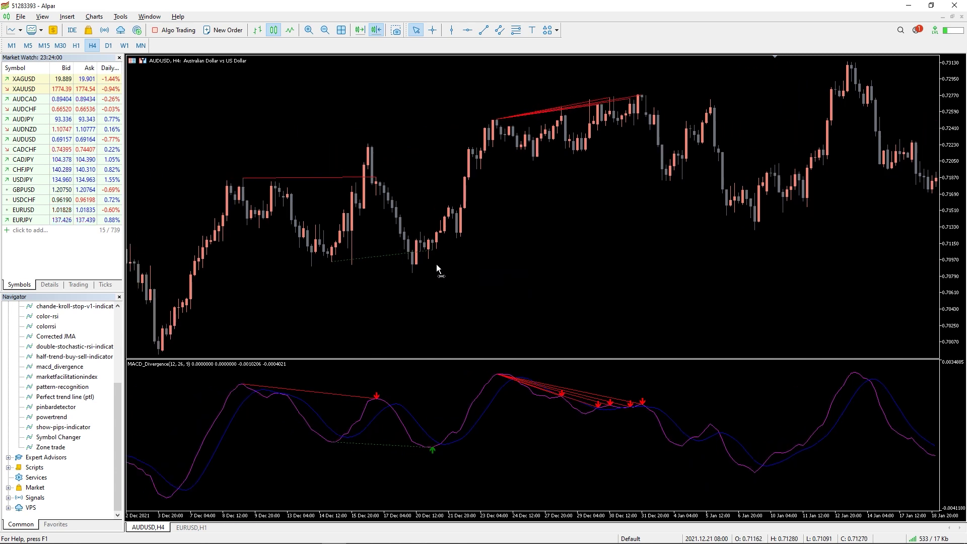
pyautogui.scroll(10, 444, 258)
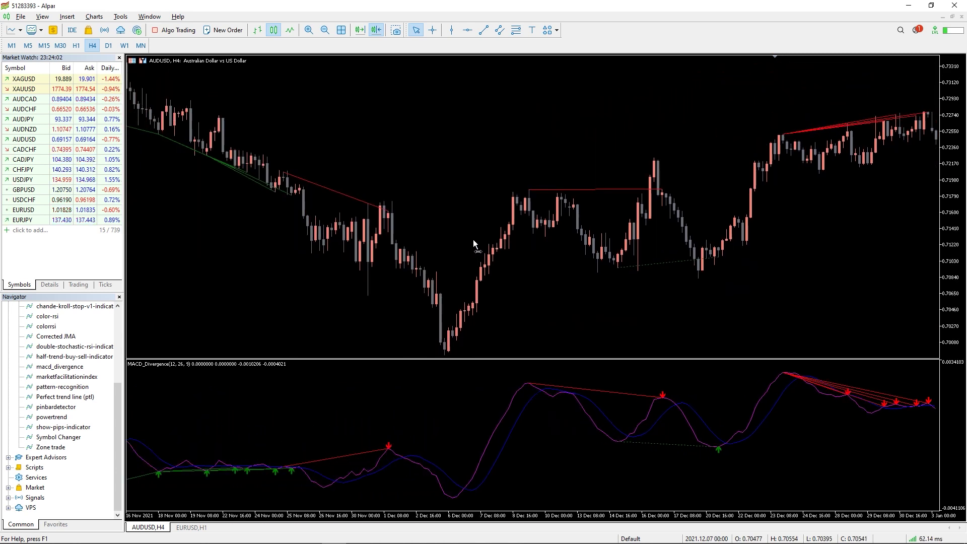
pyautogui.scroll(10, 480, 235)
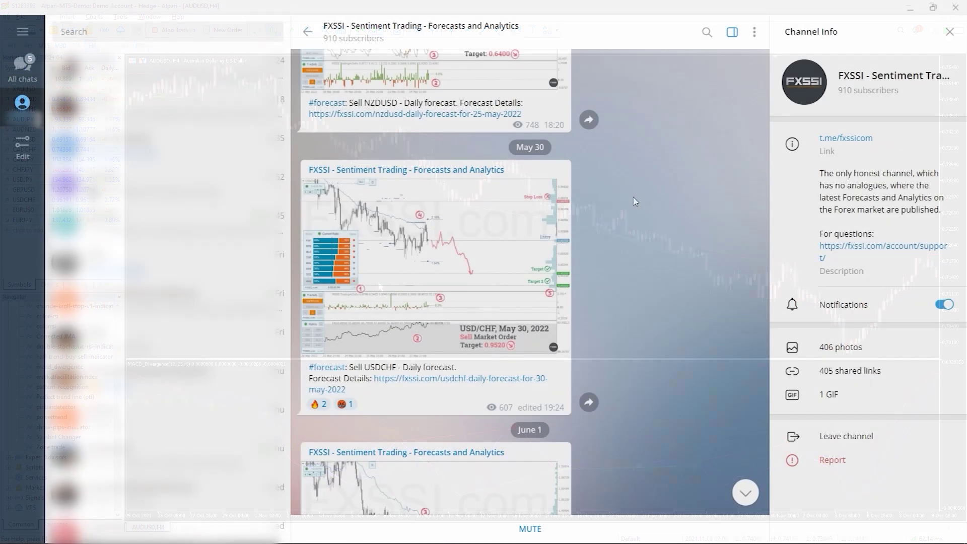
# - Scroll the FXSSI channel to the AUD/USD forecast and view its chart full-size
pyautogui.scroll(-5, 635, 207)
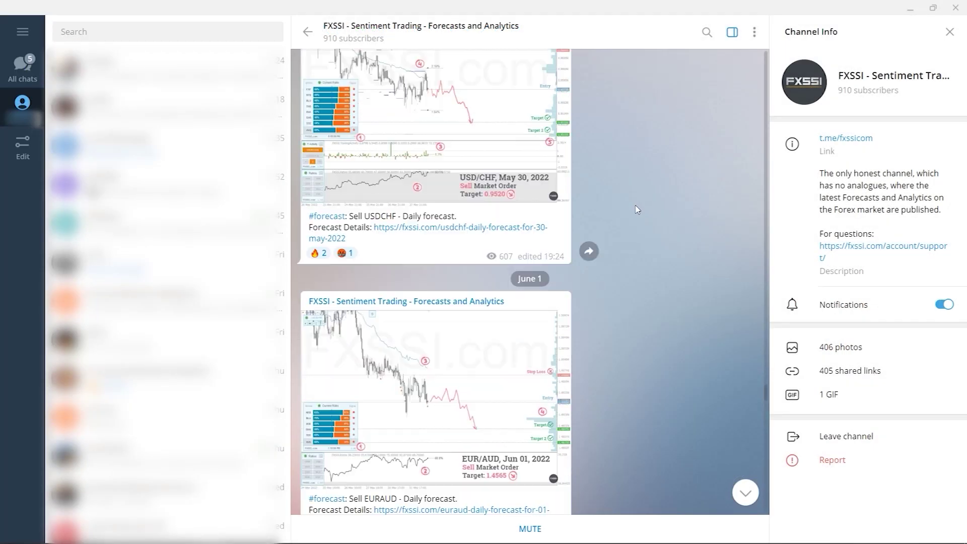
pyautogui.scroll(-6, 635, 209)
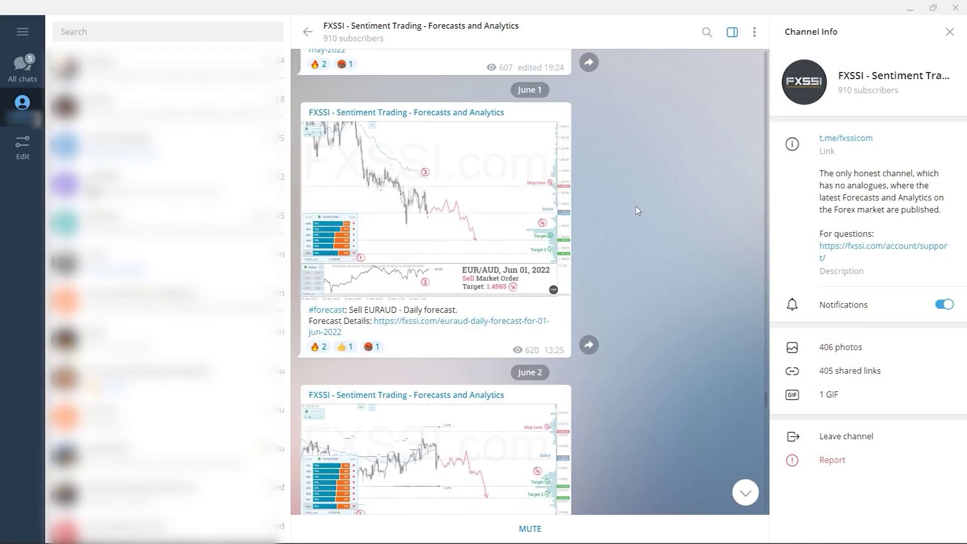
pyautogui.scroll(-3, 637, 211)
pyautogui.scroll(-8, 638, 210)
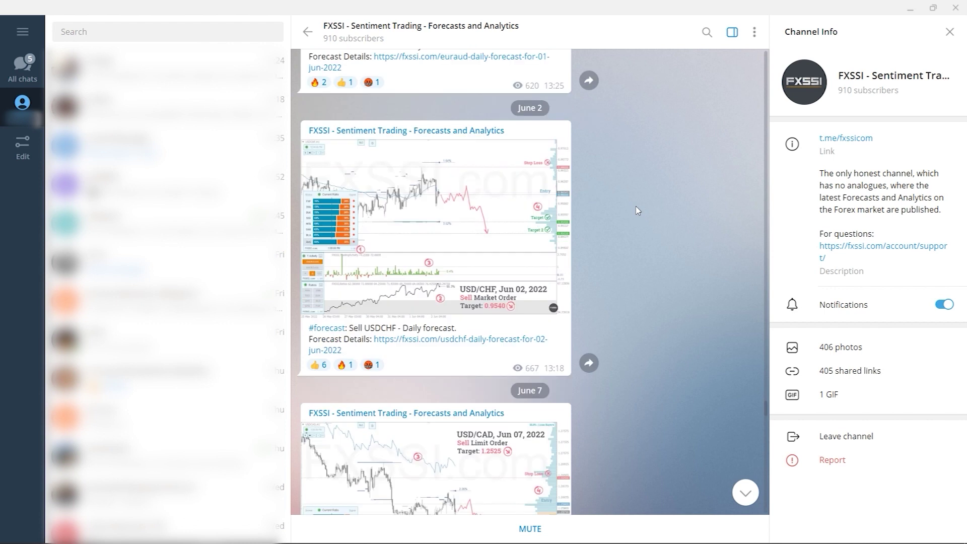
pyautogui.scroll(-6, 637, 211)
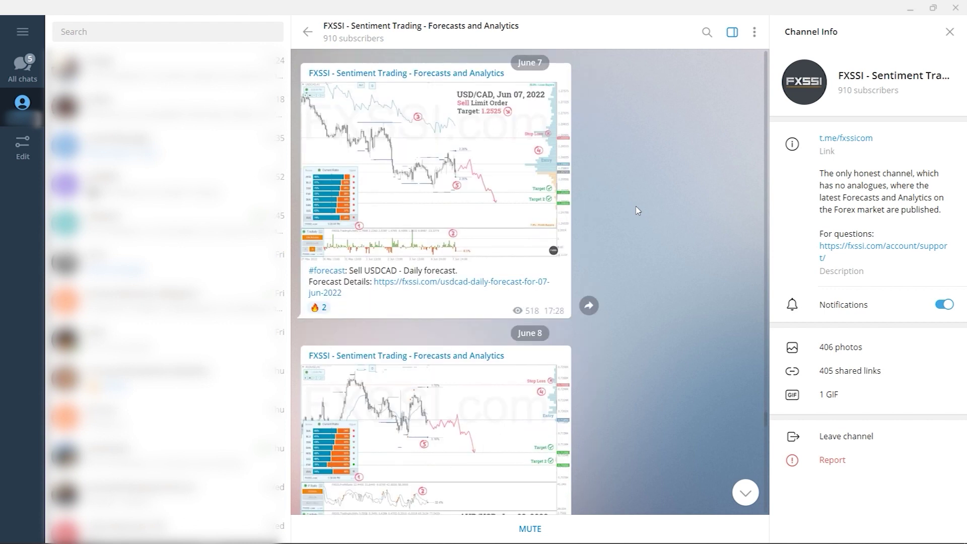
pyautogui.click(493, 314)
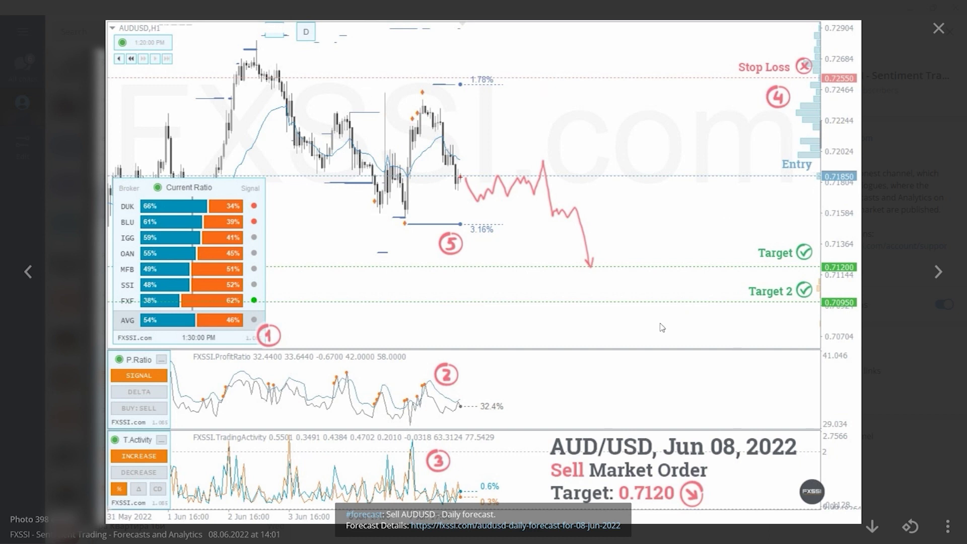
pyautogui.click(584, 328)
# - Add a fire reaction to a forecast post and open the June 24 AUD/USD post's comments
pyautogui.scroll(-3, 582, 328)
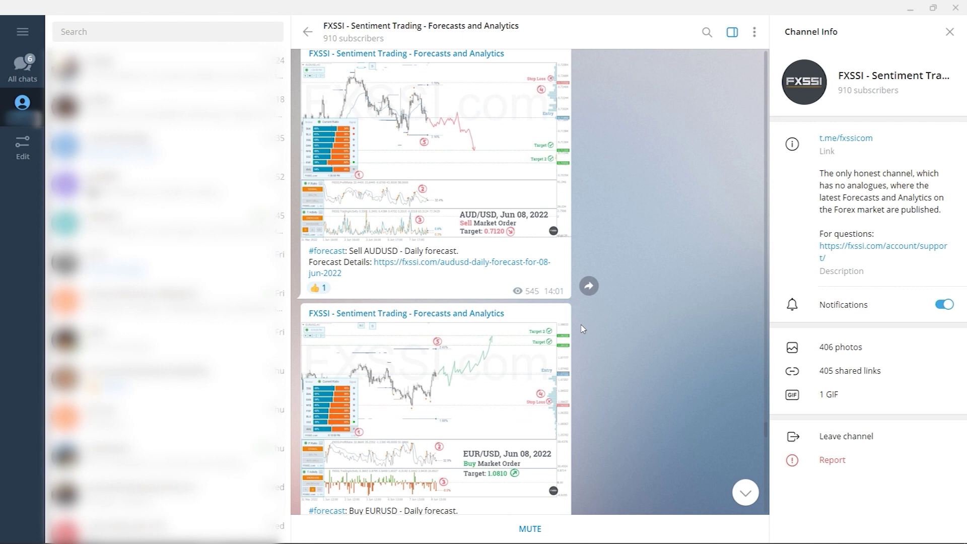
pyautogui.scroll(-6, 582, 329)
pyautogui.scroll(-3, 582, 328)
pyautogui.scroll(-4, 582, 328)
pyautogui.scroll(-7, 412, 398)
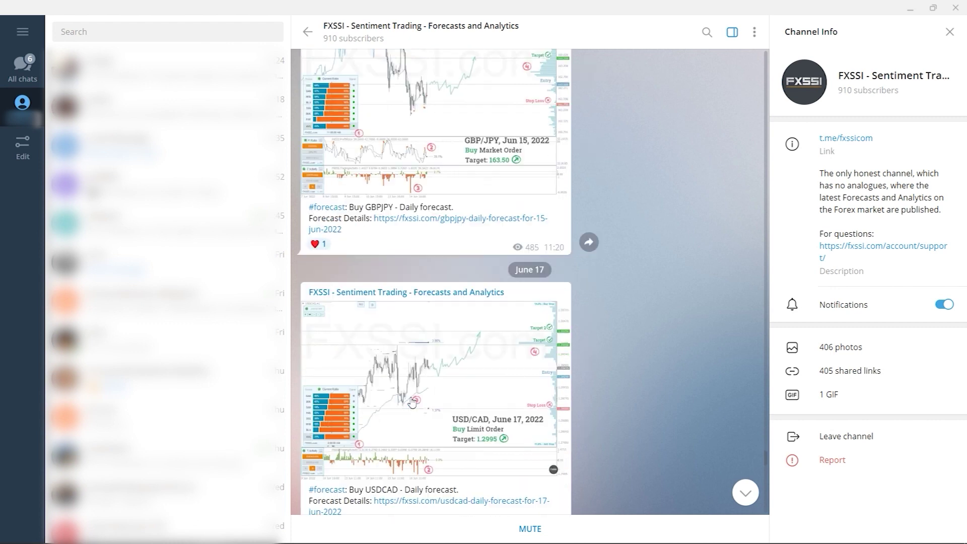
pyautogui.click(315, 376)
pyautogui.scroll(-10, 365, 350)
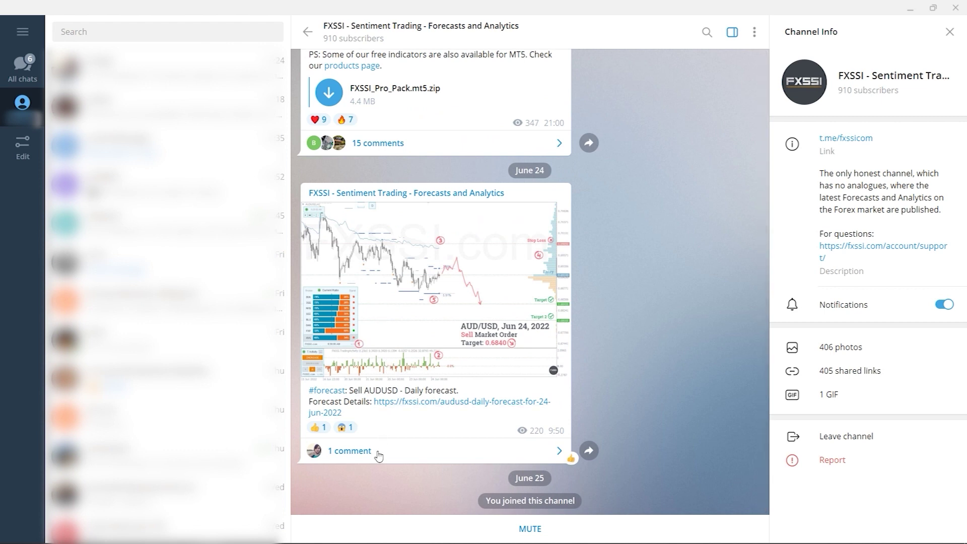
pyautogui.click(378, 451)
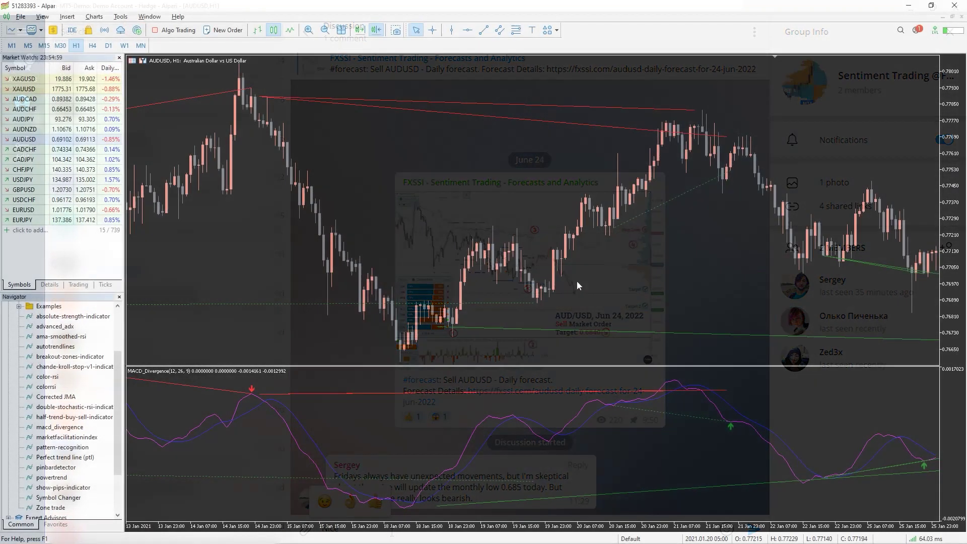
# - Scroll through the AUDUSD H1 chart to review MACD Divergence signals across March 2021
pyautogui.scroll(-10, 575, 286)
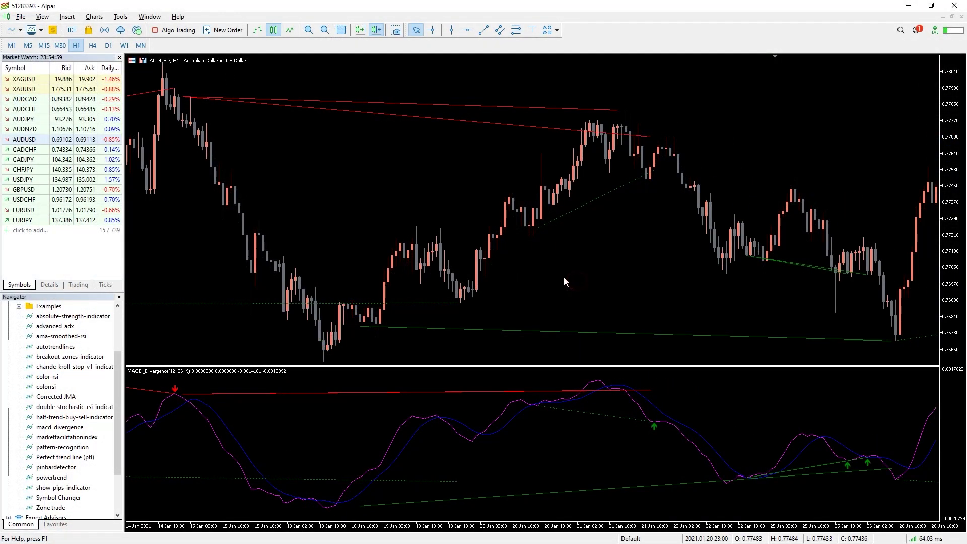
pyautogui.scroll(-15, 538, 261)
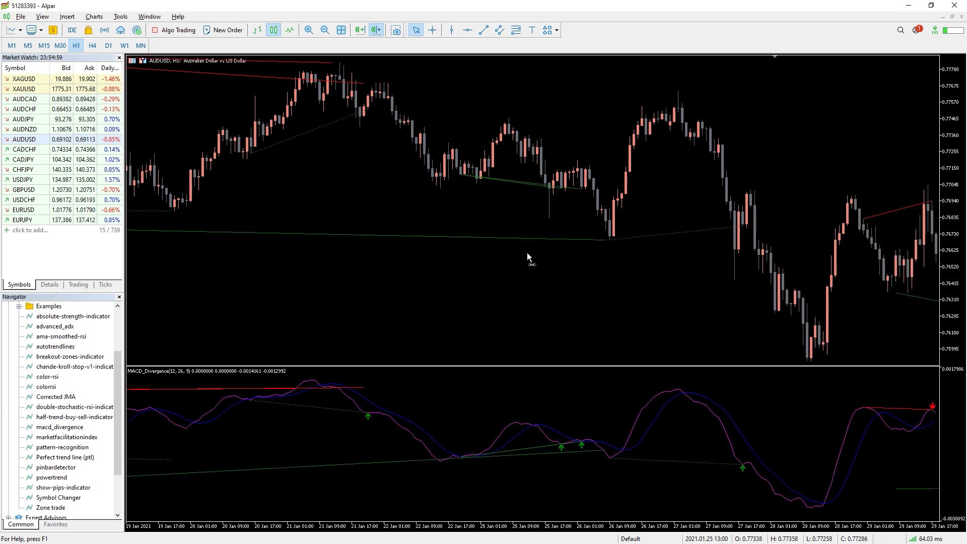
pyautogui.scroll(-15, 478, 219)
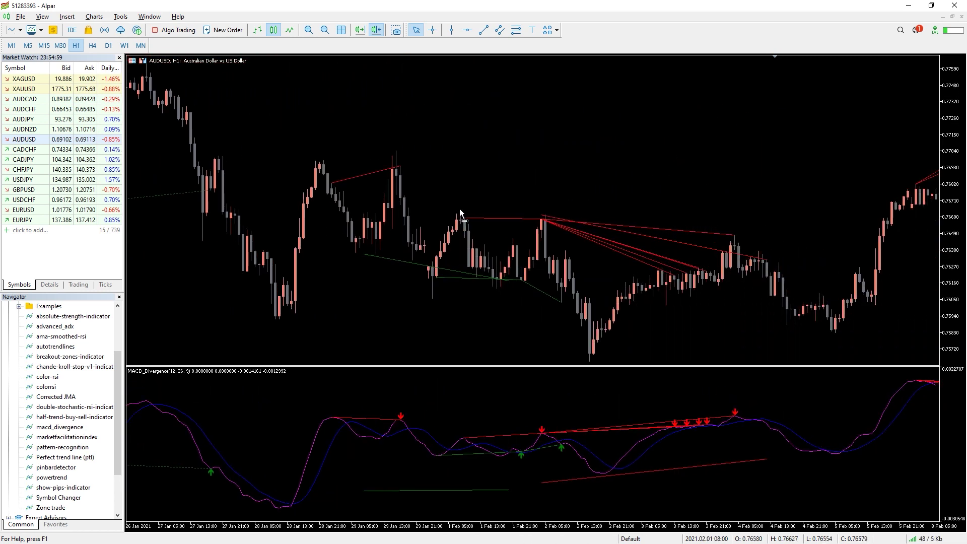
pyautogui.scroll(-15, 431, 195)
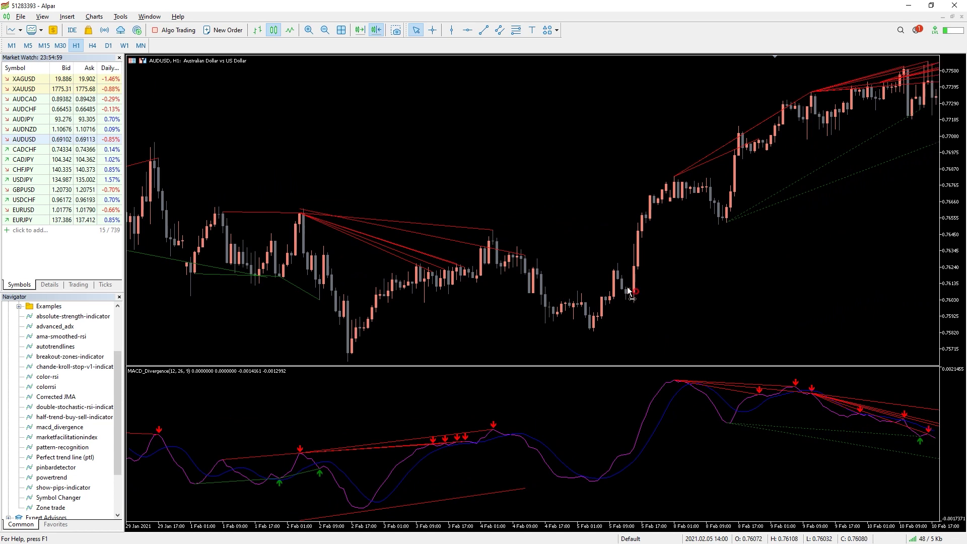
pyautogui.scroll(-15, 561, 258)
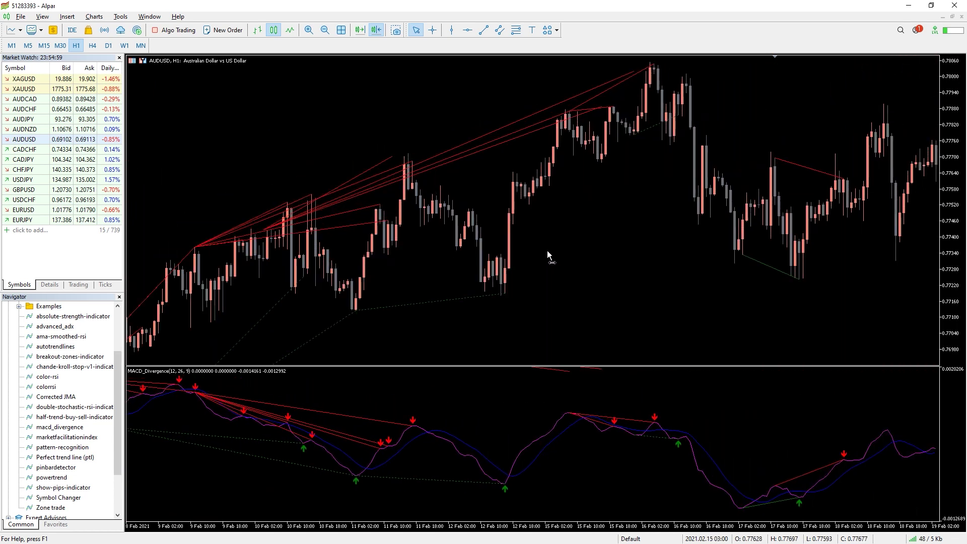
pyautogui.scroll(-15, 580, 273)
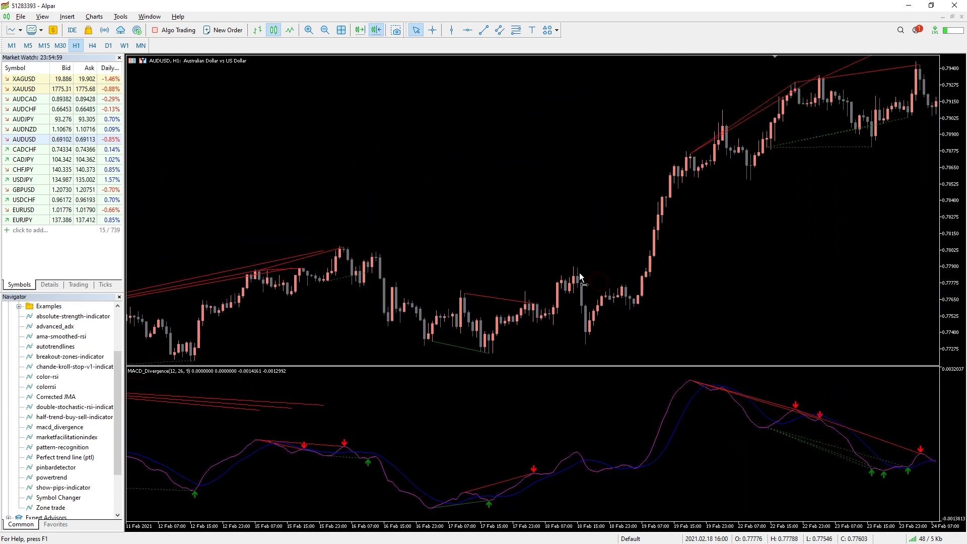
pyautogui.scroll(-15, 551, 258)
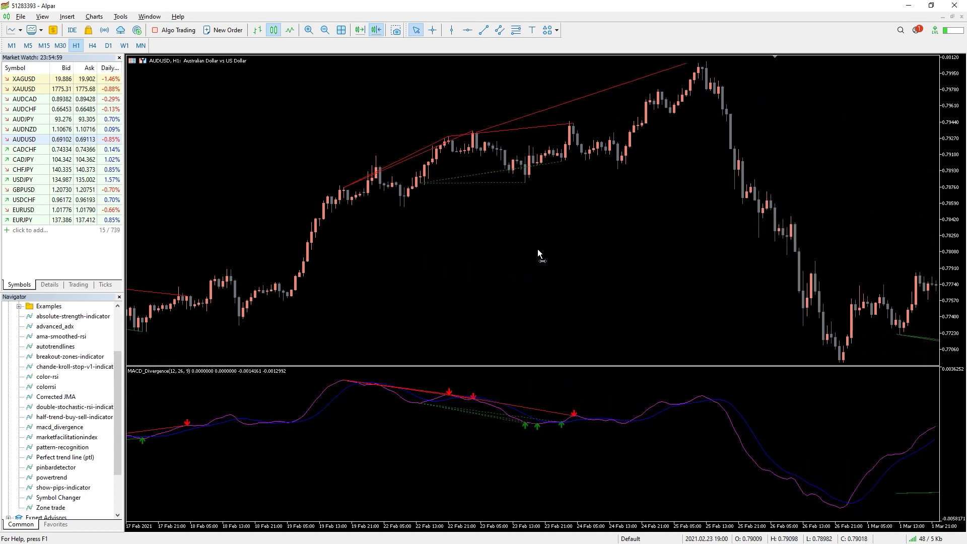
pyautogui.scroll(-15, 518, 237)
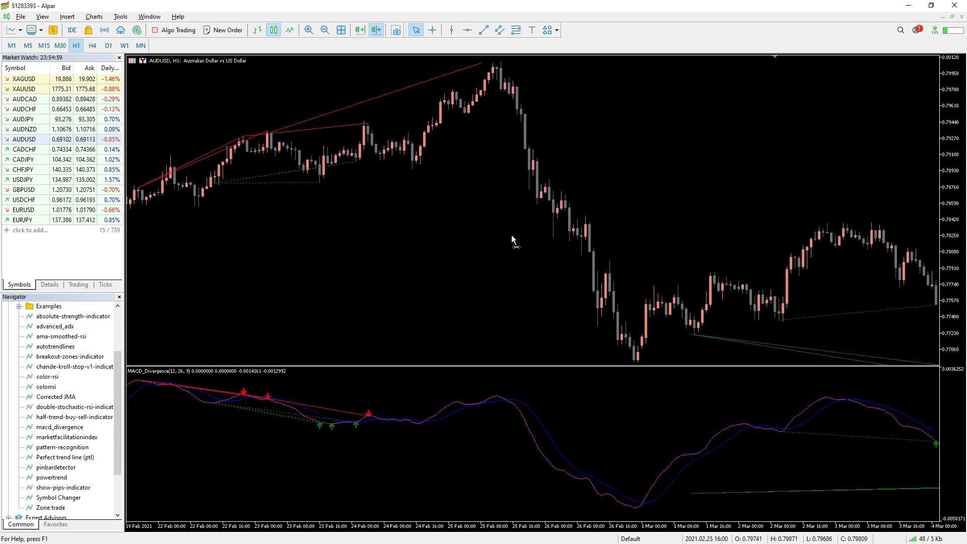
pyautogui.scroll(-15, 568, 274)
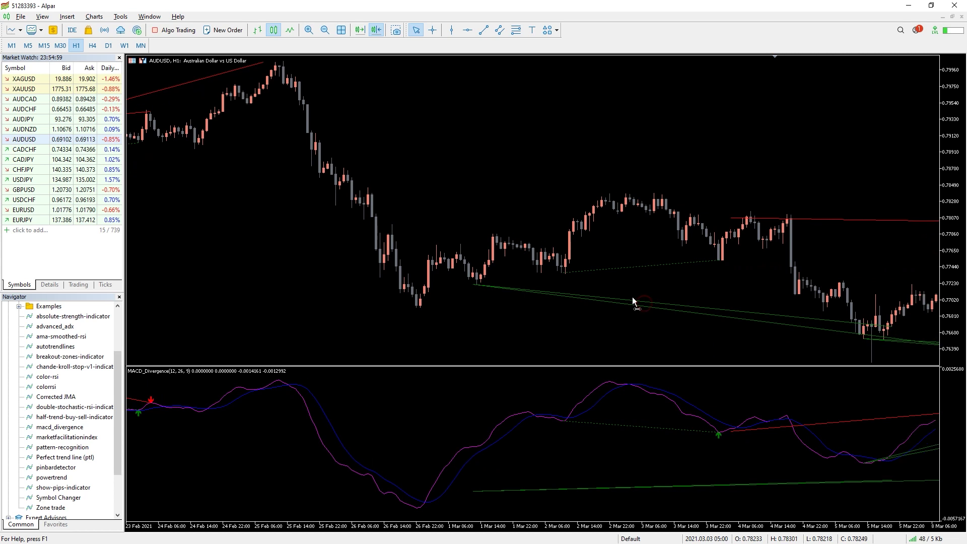
pyautogui.scroll(-15, 699, 330)
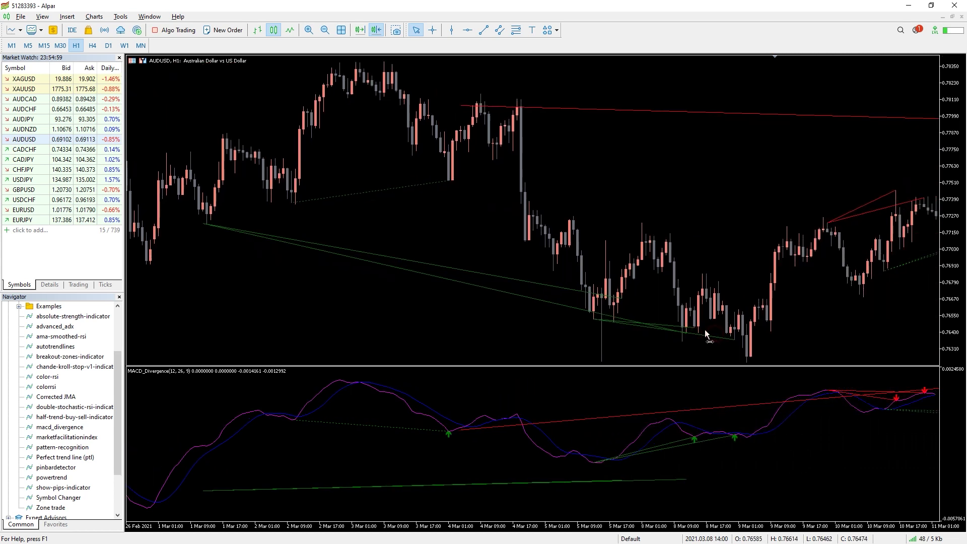
pyautogui.scroll(-10, 659, 311)
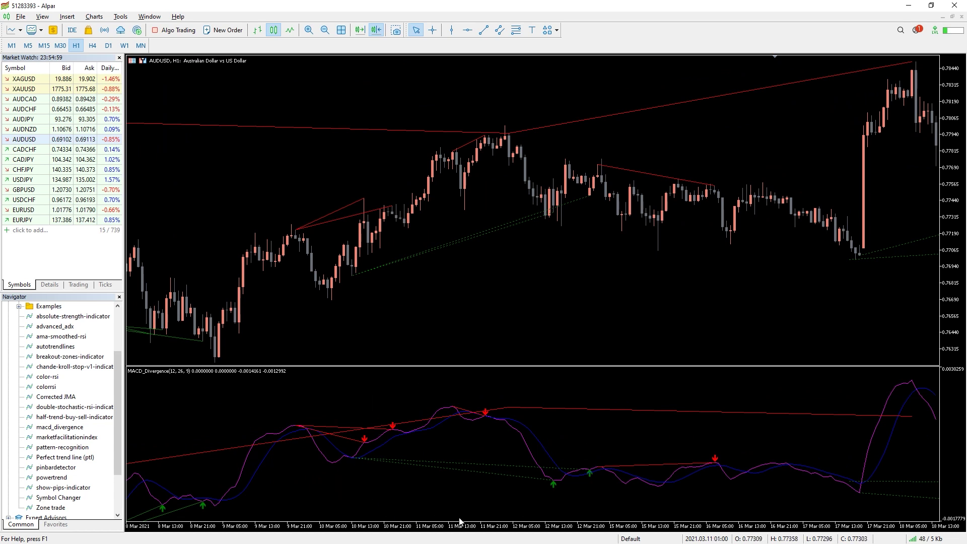
pyautogui.scroll(-12, 550, 482)
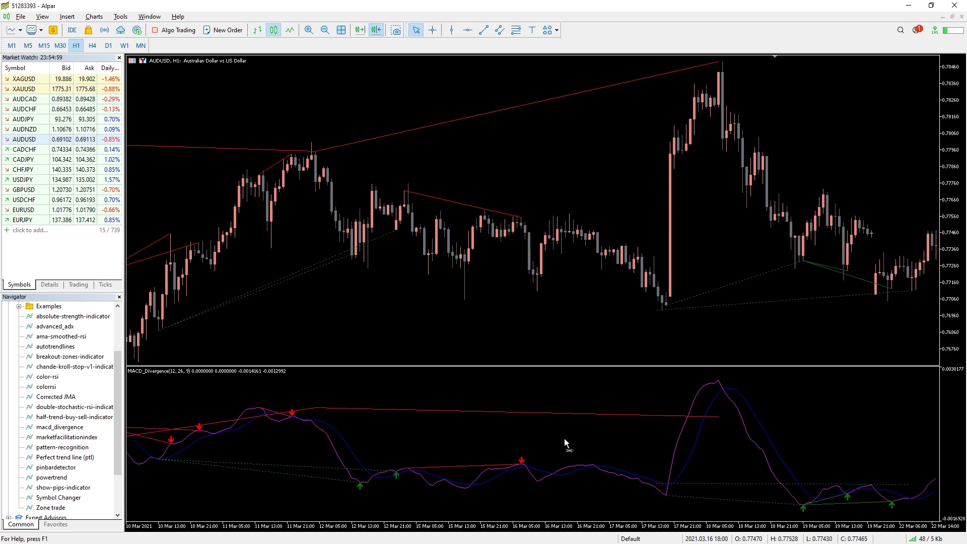
pyautogui.scroll(-1, 563, 438)
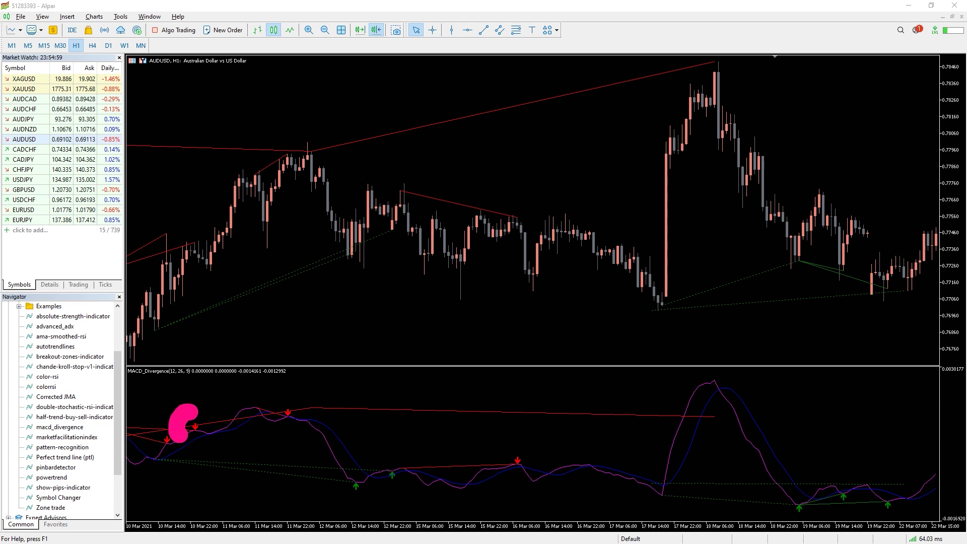
# - Erase the stray mark, circle the red and green MACD divergence arrows, and trace the price trendline
pyautogui.click(166, 406)
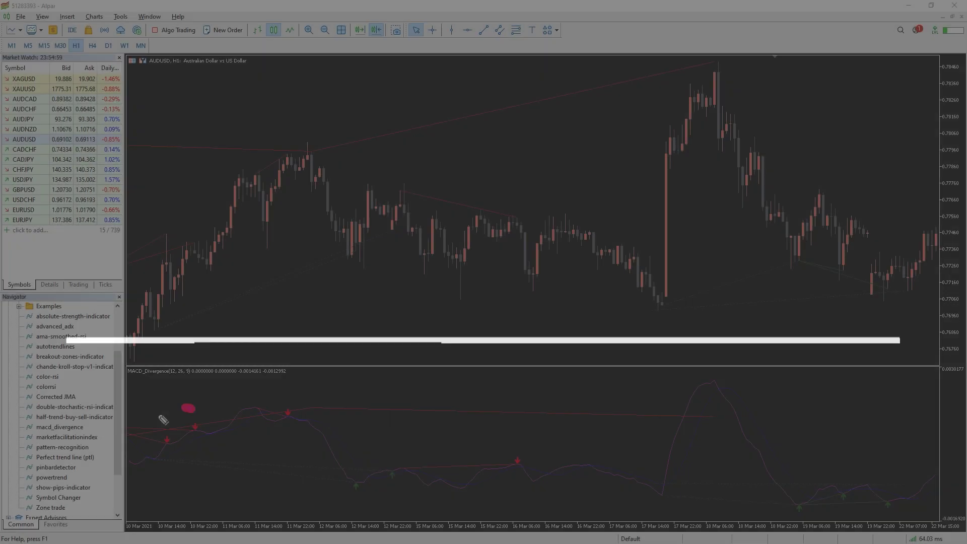
pyautogui.moveTo(209, 409); pyautogui.dragTo(187, 408)
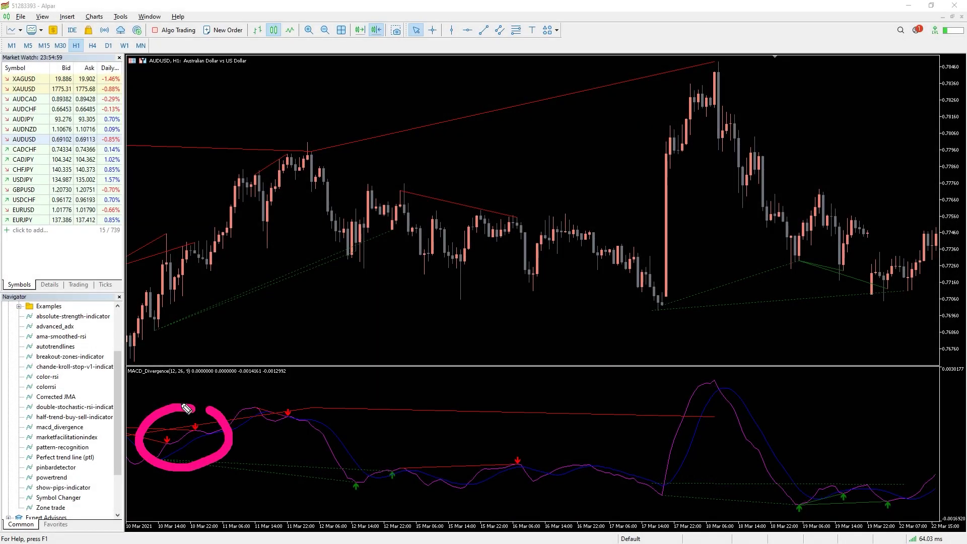
pyautogui.moveTo(388, 462)
pyautogui.mouseDown()
pyautogui.moveTo(373, 516)
pyautogui.moveTo(433, 475)
pyautogui.mouseUp()
pyautogui.moveTo(868, 465)
pyautogui.mouseDown()
pyautogui.moveTo(773, 500)
pyautogui.moveTo(929, 502)
pyautogui.moveTo(854, 469)
pyautogui.mouseUp()
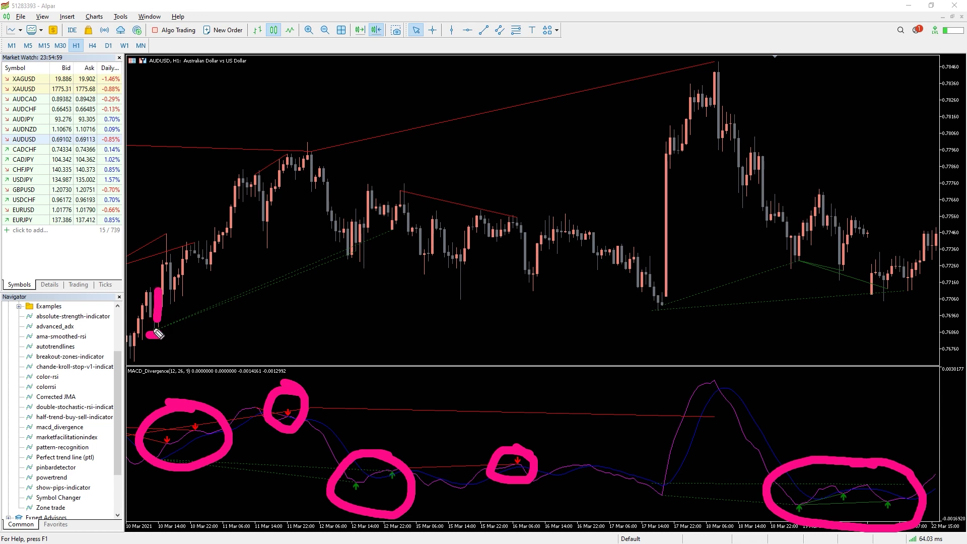
pyautogui.moveTo(297, 284); pyautogui.dragTo(424, 237)
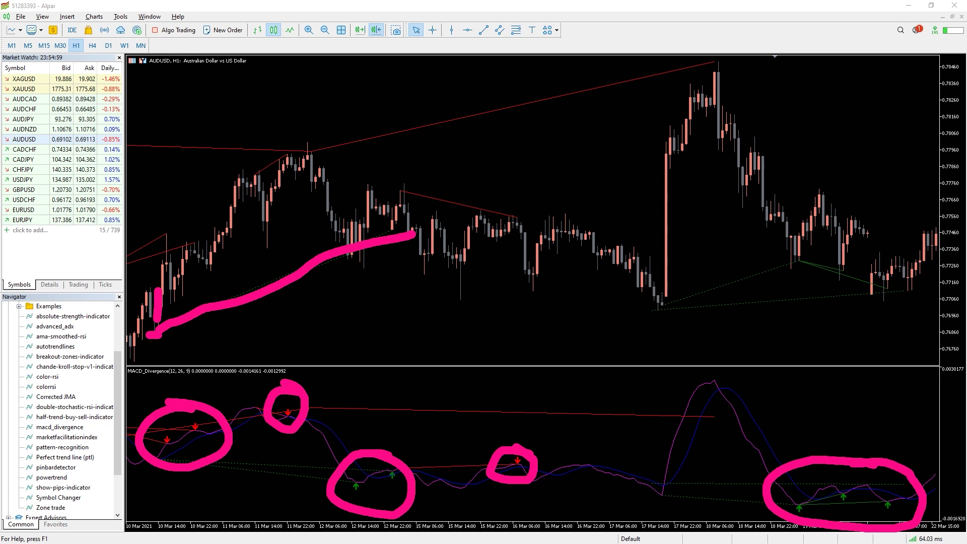
# - Scroll the chart and trace the MACD main line in cyan and signal line in magenta
pyautogui.press('Escape')
pyautogui.scroll(-10, 426, 166)
pyautogui.scroll(-6, 402, 161)
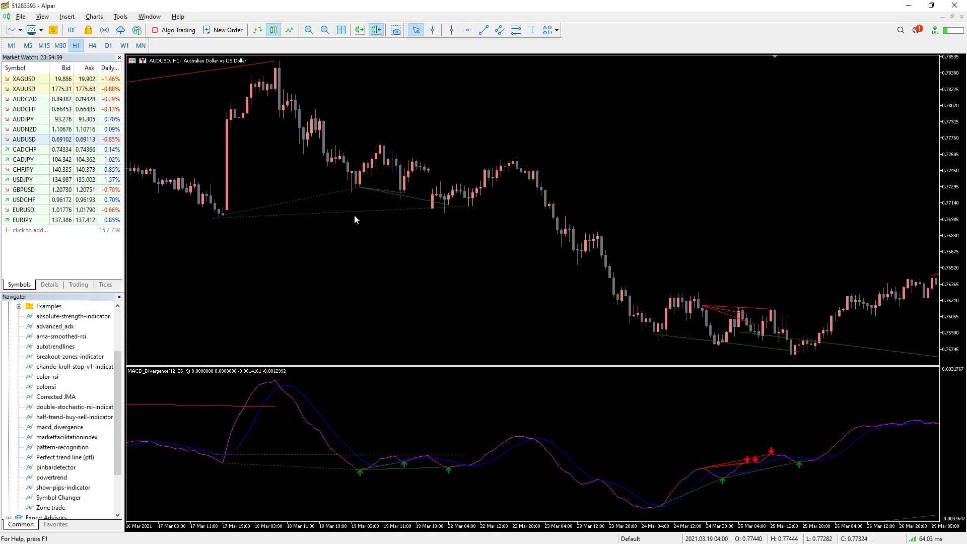
pyautogui.scroll(5, 227, 454)
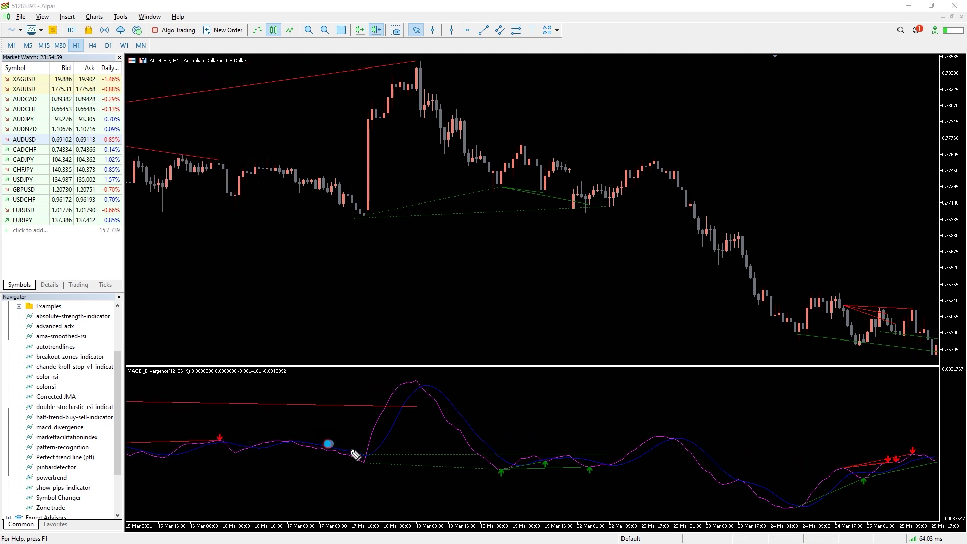
pyautogui.moveTo(445, 394)
pyautogui.mouseDown()
pyautogui.moveTo(507, 456)
pyautogui.moveTo(578, 469)
pyautogui.mouseUp()
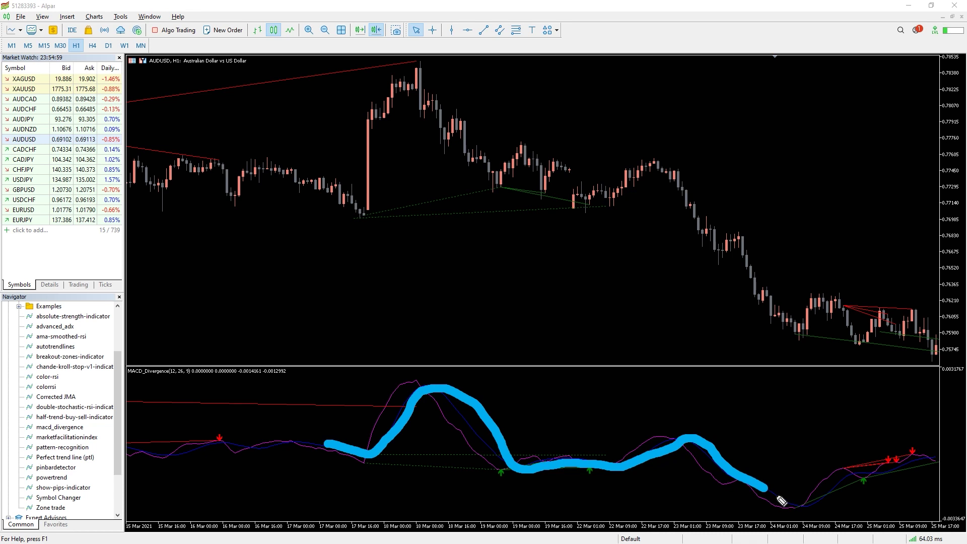
pyautogui.moveTo(781, 501); pyautogui.dragTo(931, 459)
pyautogui.moveTo(226, 450); pyautogui.dragTo(362, 464)
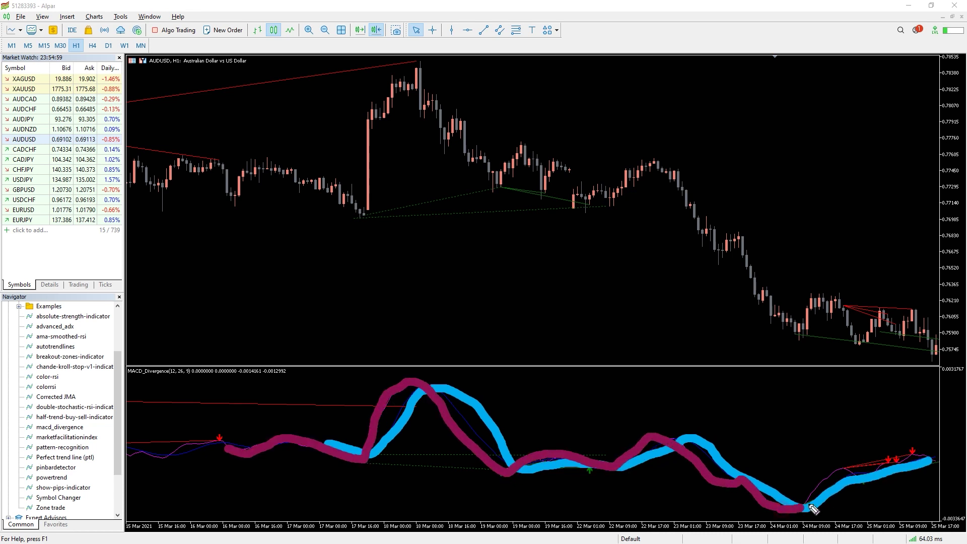
pyautogui.press('Escape')
# - Mark the bullish divergence in green and the bearish divergences in red on both panes
pyautogui.moveTo(448, 483); pyautogui.dragTo(610, 500)
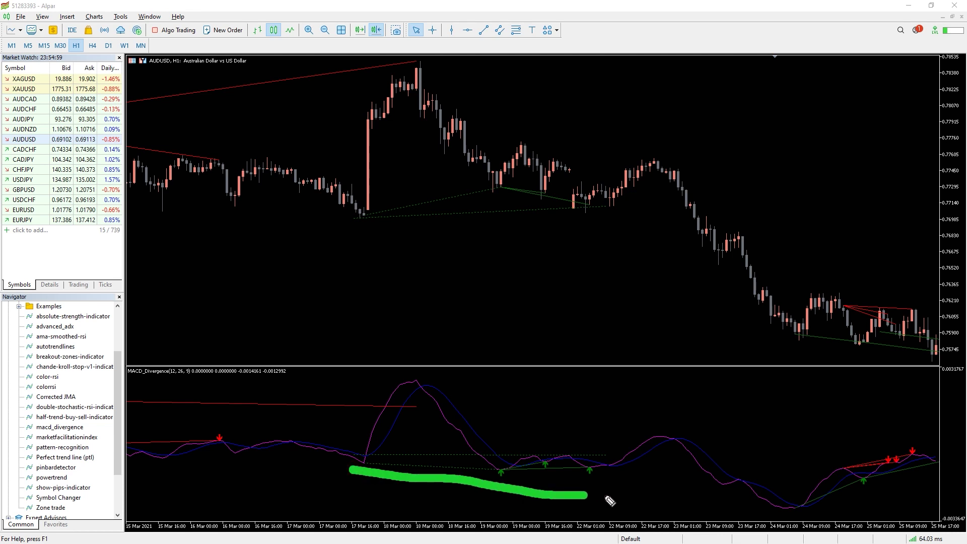
pyautogui.moveTo(343, 231)
pyautogui.mouseDown()
pyautogui.moveTo(402, 239)
pyautogui.moveTo(467, 237)
pyautogui.mouseUp()
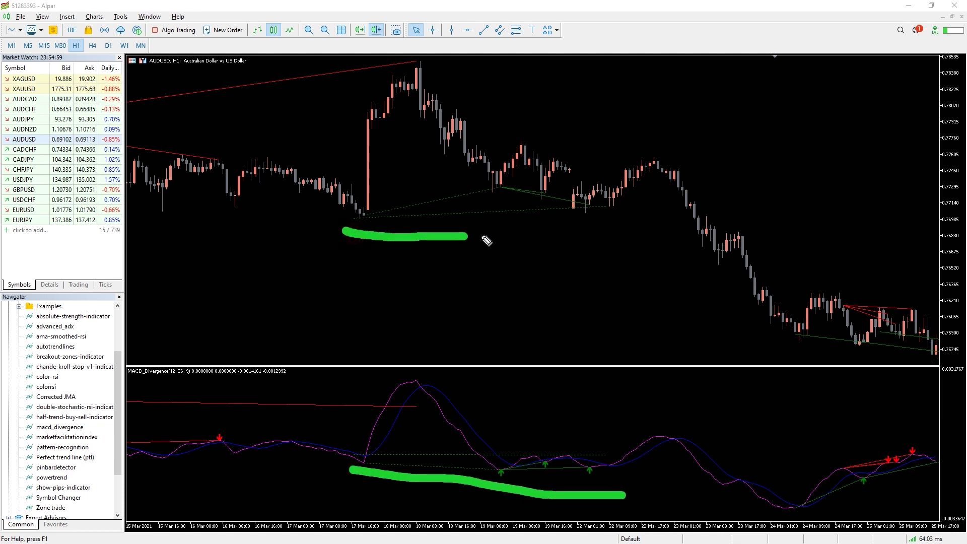
pyautogui.moveTo(150, 406); pyautogui.dragTo(424, 426)
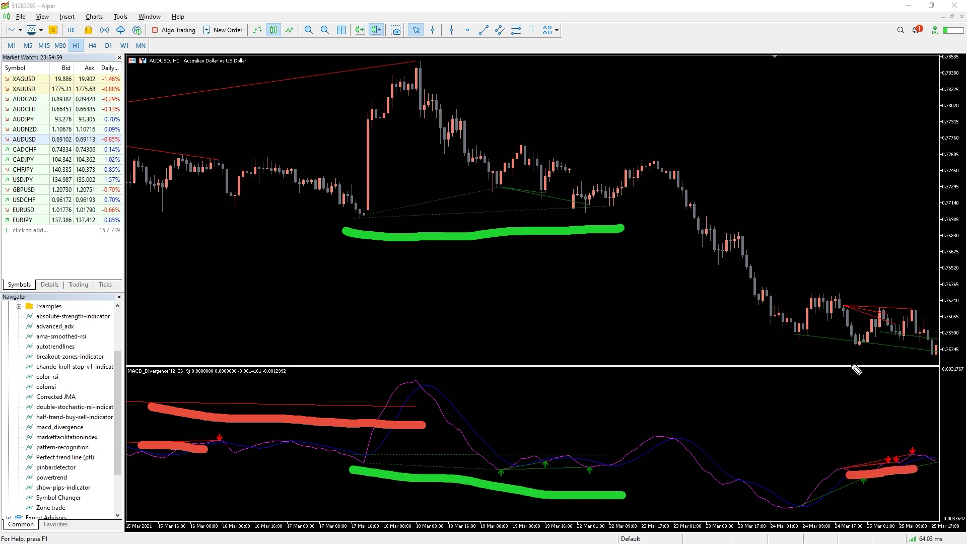
pyautogui.moveTo(913, 300); pyautogui.dragTo(826, 302)
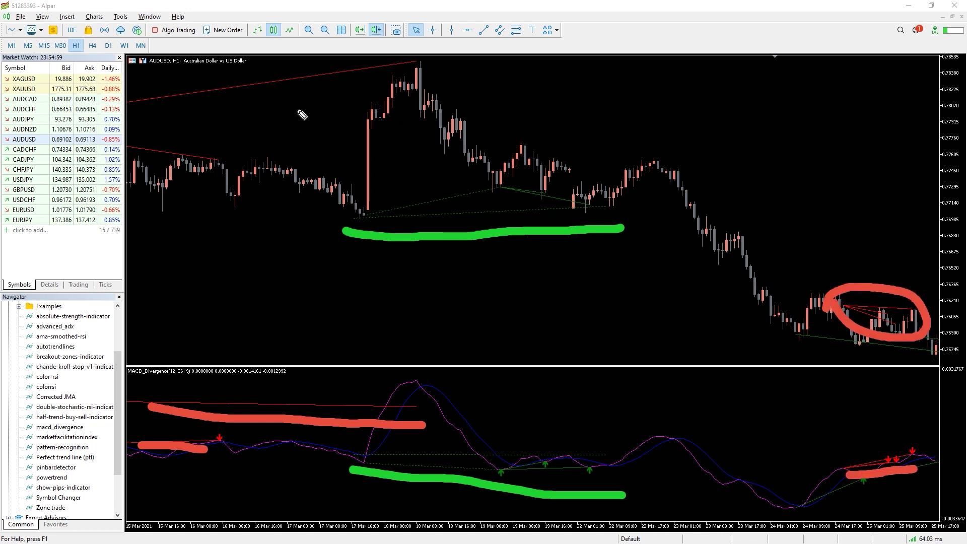
pyautogui.moveTo(238, 117); pyautogui.dragTo(394, 88)
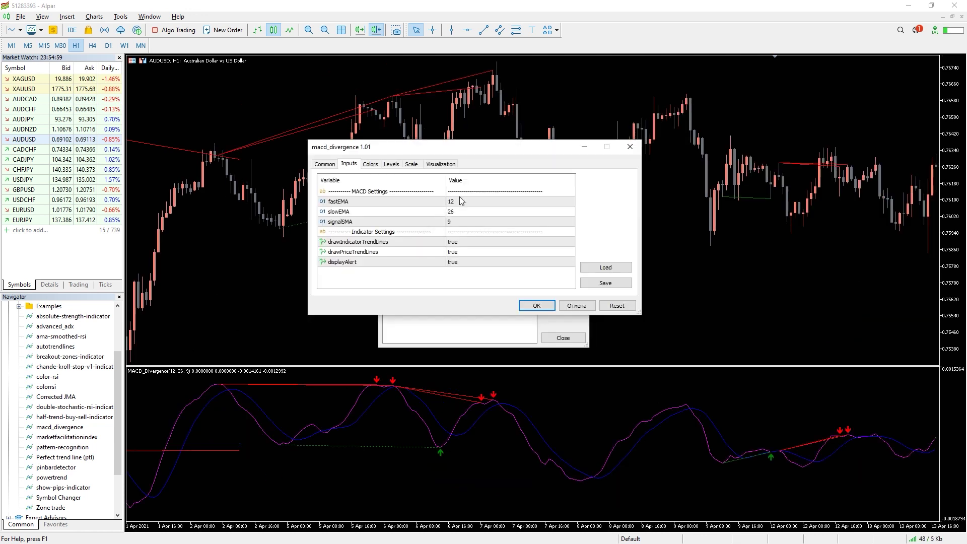
# - Set the indicator's fastEMA to 14 and signalSMA to 11
pyautogui.click(456, 201)
pyautogui.click(456, 202)
pyautogui.write('14')
pyautogui.press('Return')
pyautogui.click(455, 220)
pyautogui.click(455, 220)
pyautogui.write('11')
pyautogui.press('Return')
pyautogui.click(461, 243)
pyautogui.click(459, 251)
pyautogui.click(453, 261)
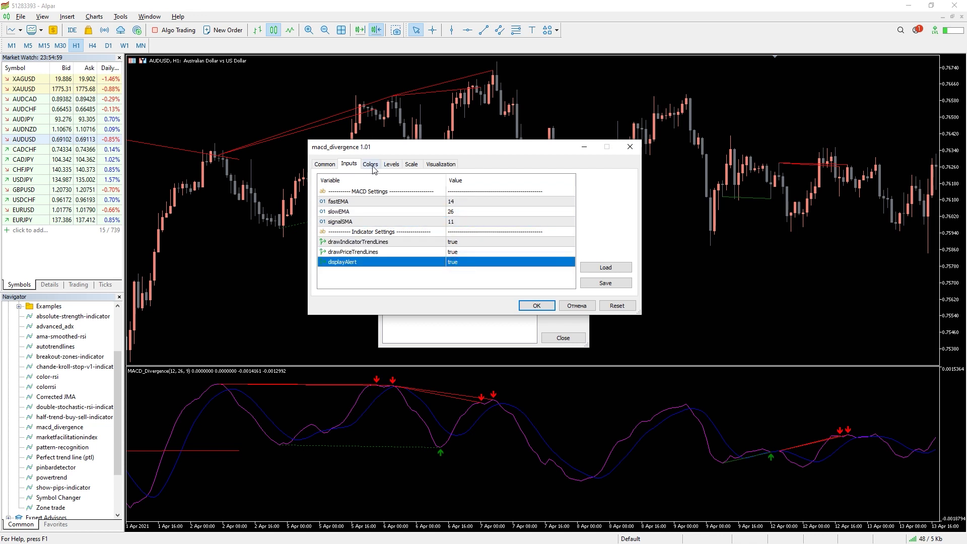
# - Keep bullish arrows Yellow, set the main line DeepSkyBlue and signal line Magenta, and apply
pyautogui.click(370, 164)
pyautogui.click(352, 192)
pyautogui.click(428, 191)
pyautogui.click(401, 205)
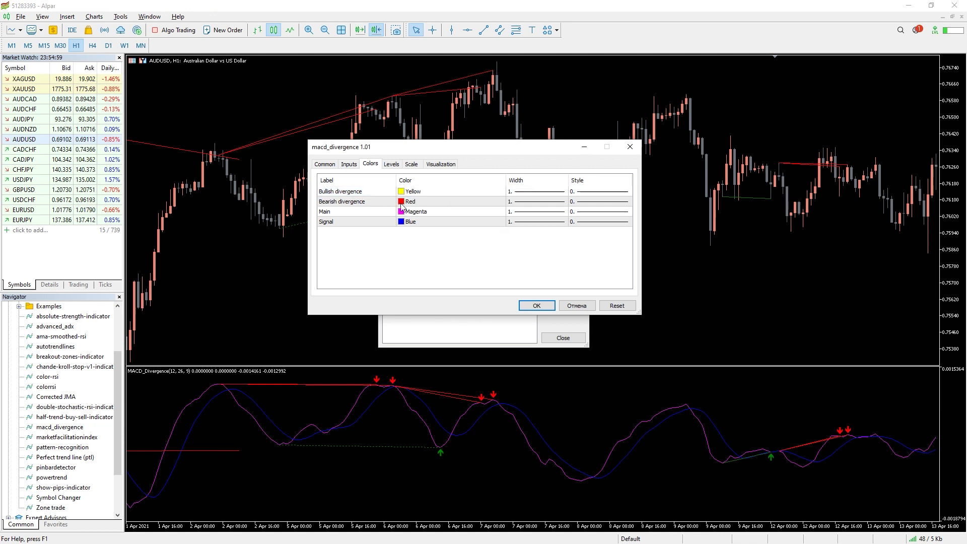
pyautogui.click(401, 213)
pyautogui.click(437, 274)
pyautogui.click(443, 222)
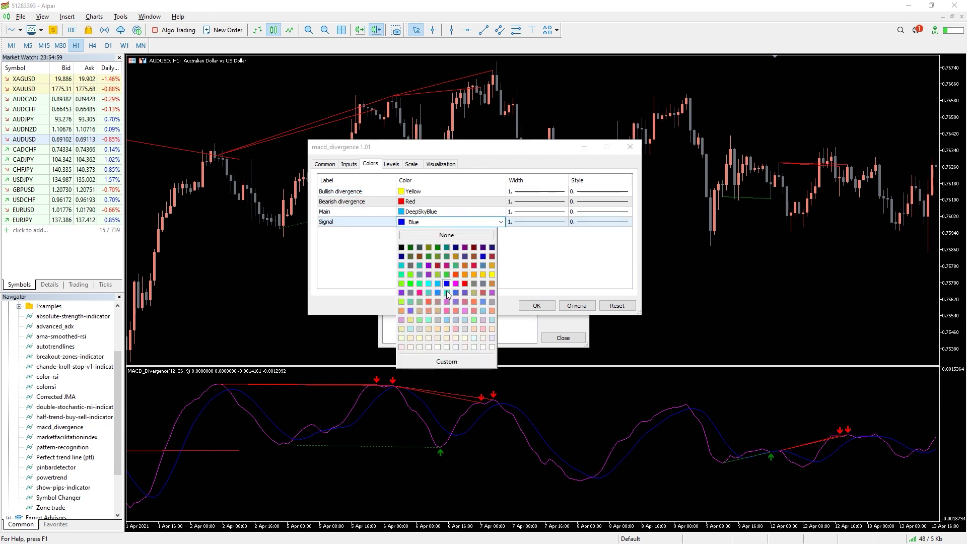
pyautogui.click(455, 283)
pyautogui.click(536, 305)
pyautogui.click(563, 337)
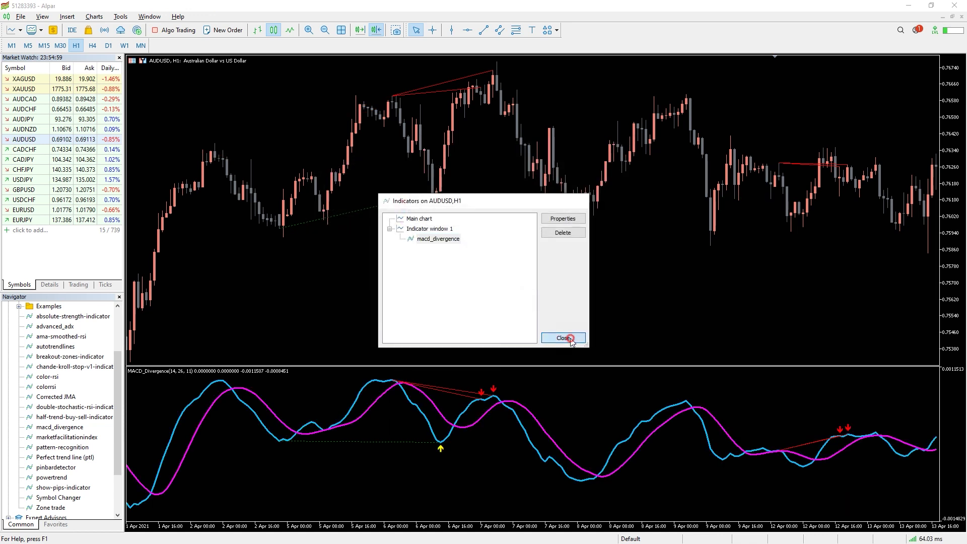
pyautogui.moveTo(613, 291); pyautogui.dragTo(544, 246)
# - Jump to the latest bars and switch the AUDUSD chart to the H4 timeframe
pyautogui.press('Right')
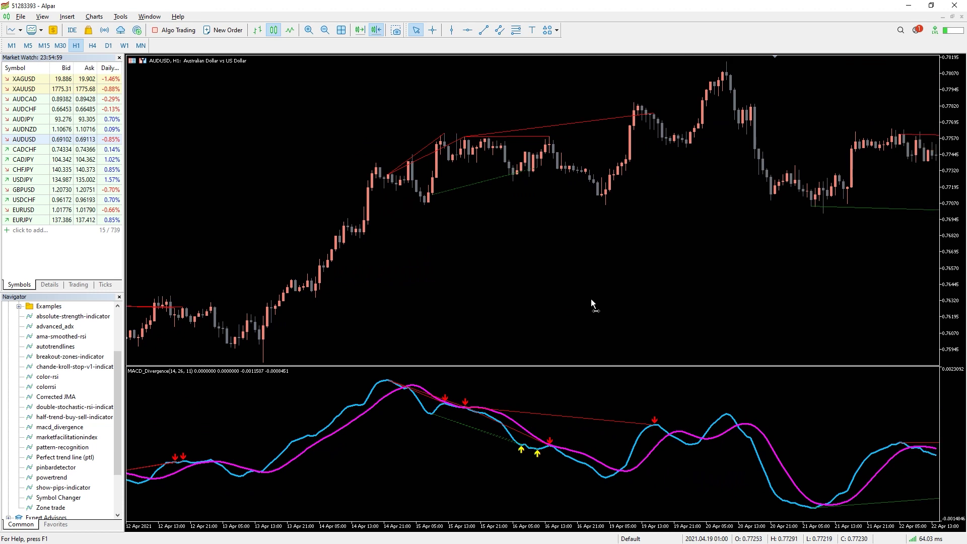
pyautogui.press('End')
pyautogui.click(92, 46)
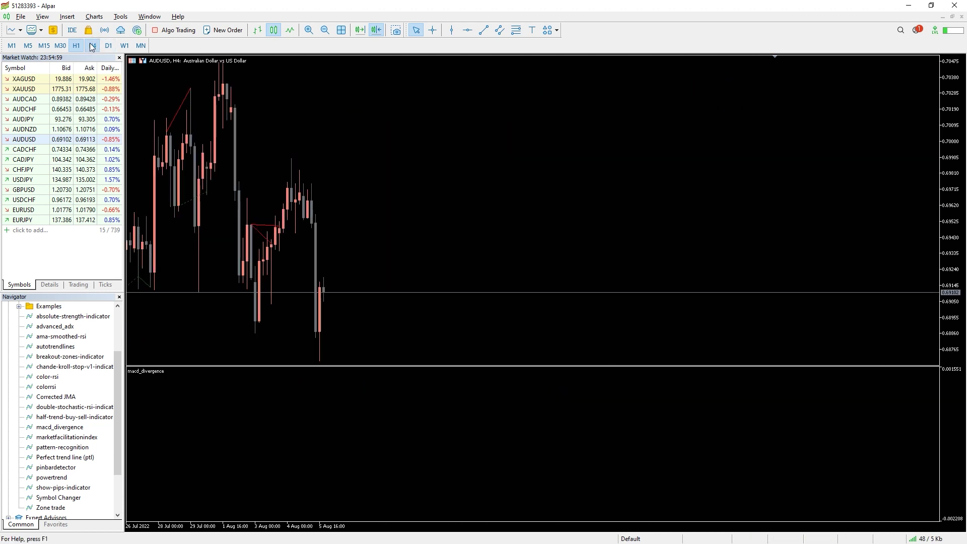
# - Scroll back through the H4 history to review the recolored divergence arrows in early 2022
pyautogui.scroll(10, 270, 183)
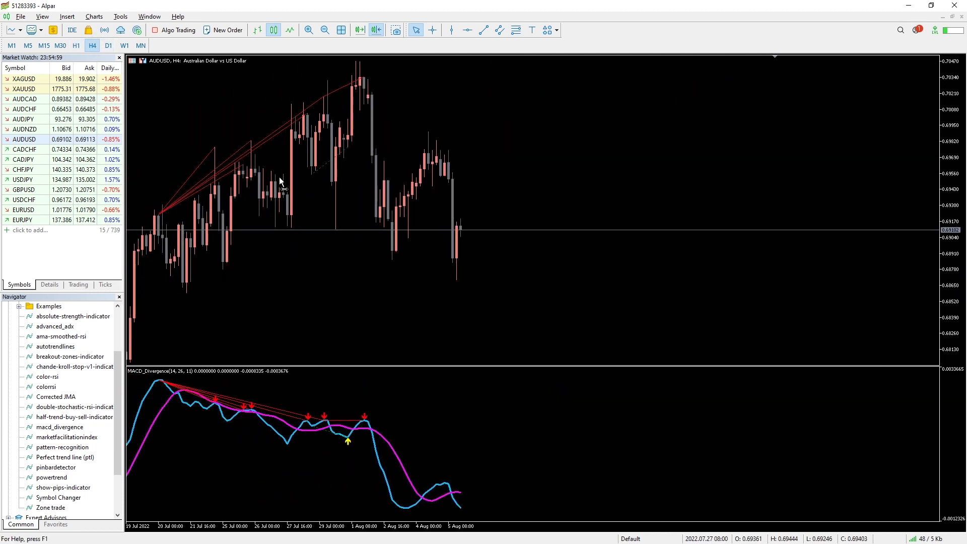
pyautogui.scroll(15, 311, 172)
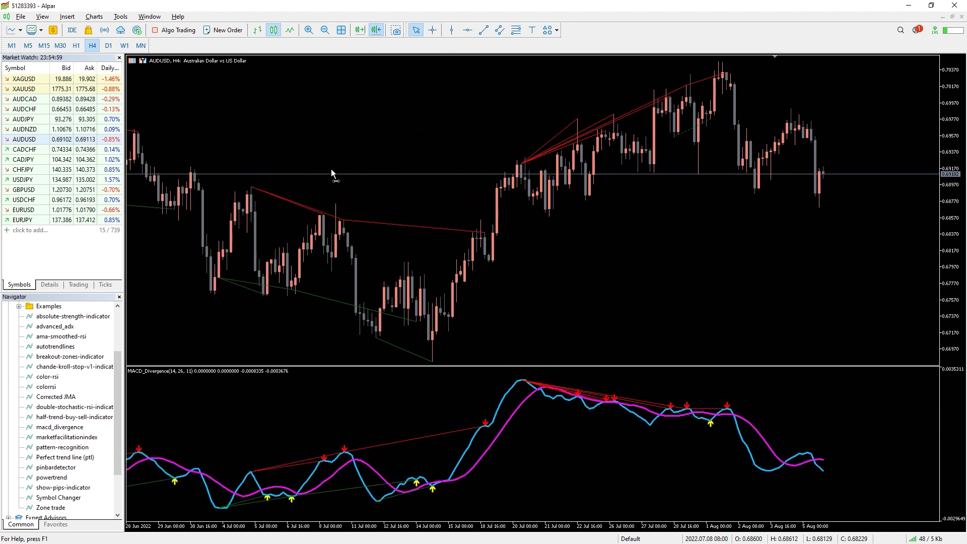
pyautogui.scroll(10, 375, 171)
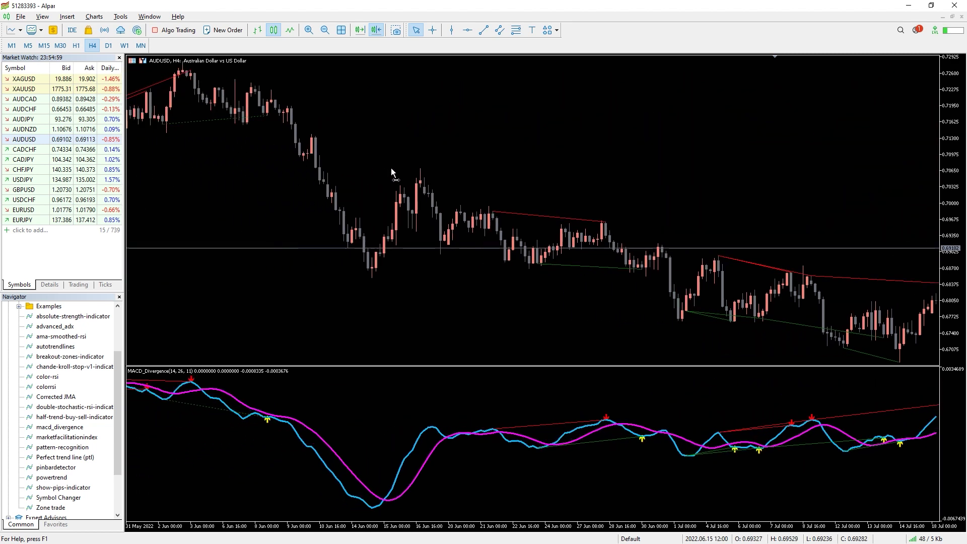
pyautogui.scroll(10, 428, 161)
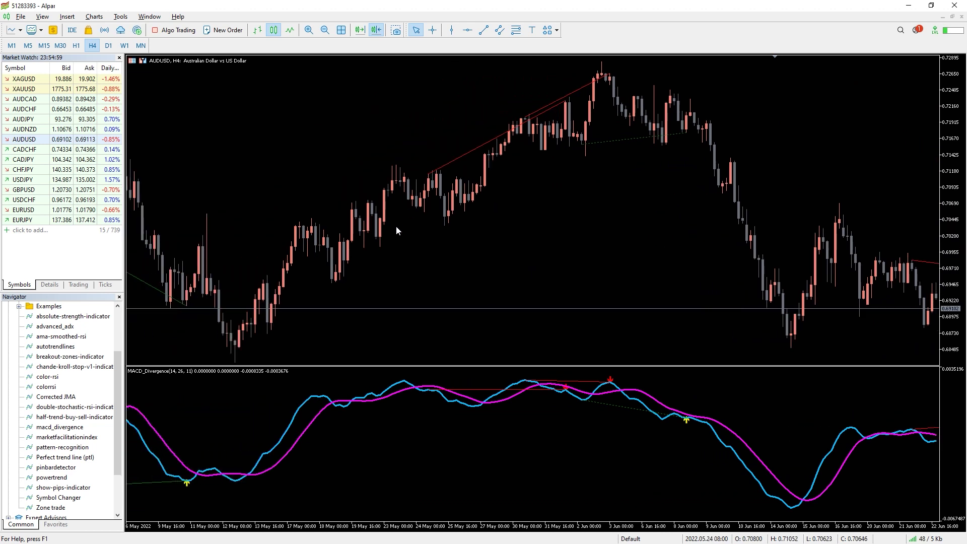
pyautogui.scroll(15, 396, 227)
pyautogui.scroll(15, 413, 278)
pyautogui.scroll(15, 524, 250)
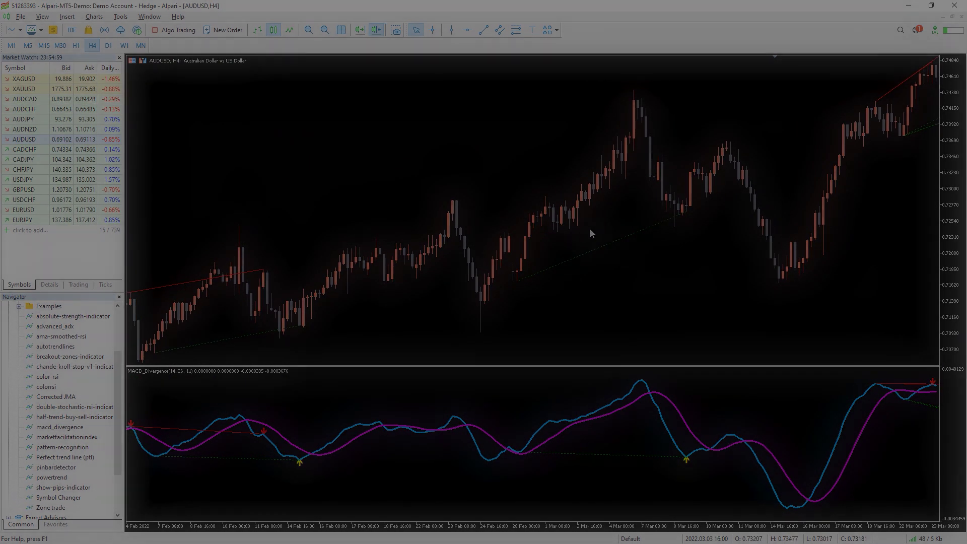